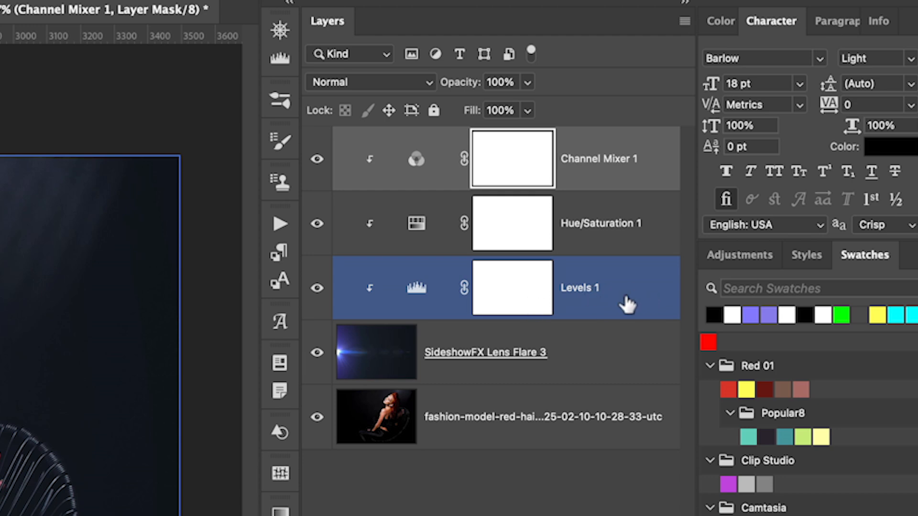
- Select the Levels 1 adjustment layer and adjust its highlight and midtone input levels to darken the lens flare's haze
{"action": "left_click", "coordinate": [435, 315]}
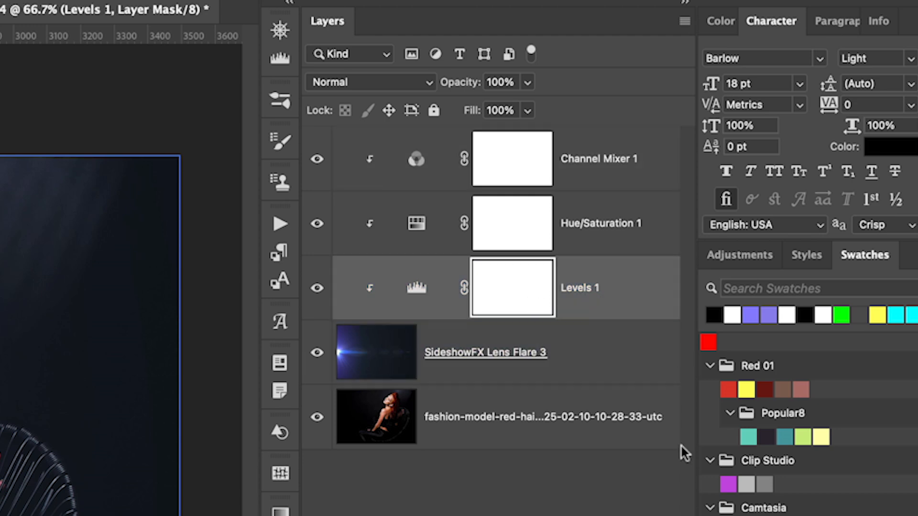
{"action": "mouse_move", "coordinate": [859, 383]}
{"action": "left_mouse_down"}
{"action": "mouse_move", "coordinate": [796, 383]}
{"action": "mouse_move", "coordinate": [858, 385]}
{"action": "left_mouse_up"}
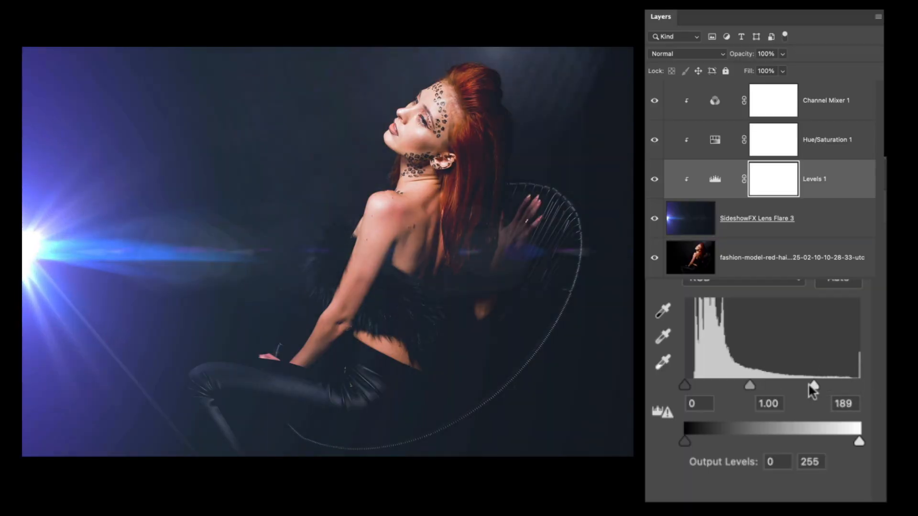
{"action": "mouse_move", "coordinate": [769, 385]}
{"action": "left_mouse_down"}
{"action": "mouse_move", "coordinate": [794, 385]}
{"action": "mouse_move", "coordinate": [757, 385]}
{"action": "mouse_move", "coordinate": [777, 385]}
{"action": "left_mouse_up"}
- Select the Hue/Saturation 1 adjustment layer and shift the lens flare's hue to +6
{"action": "left_click", "coordinate": [836, 218]}
{"action": "left_click", "coordinate": [831, 153]}
{"action": "mouse_move", "coordinate": [761, 314]}
{"action": "left_mouse_down"}
{"action": "mouse_move", "coordinate": [785, 311]}
{"action": "mouse_move", "coordinate": [715, 318]}
{"action": "mouse_move", "coordinate": [763, 316]}
{"action": "left_mouse_up"}
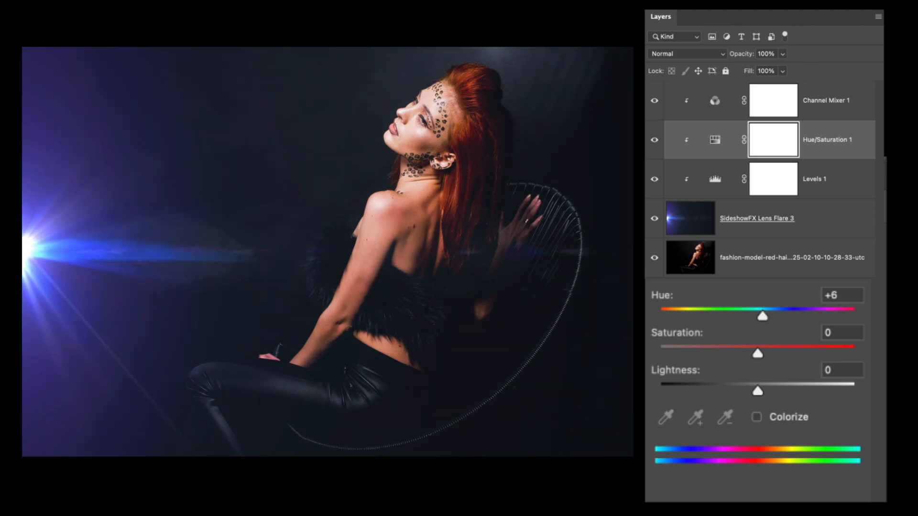
- Select the Channel Mixer 1 adjustment layer and raise the Red value of its red output channel to +144%
{"action": "left_click", "coordinate": [808, 96]}
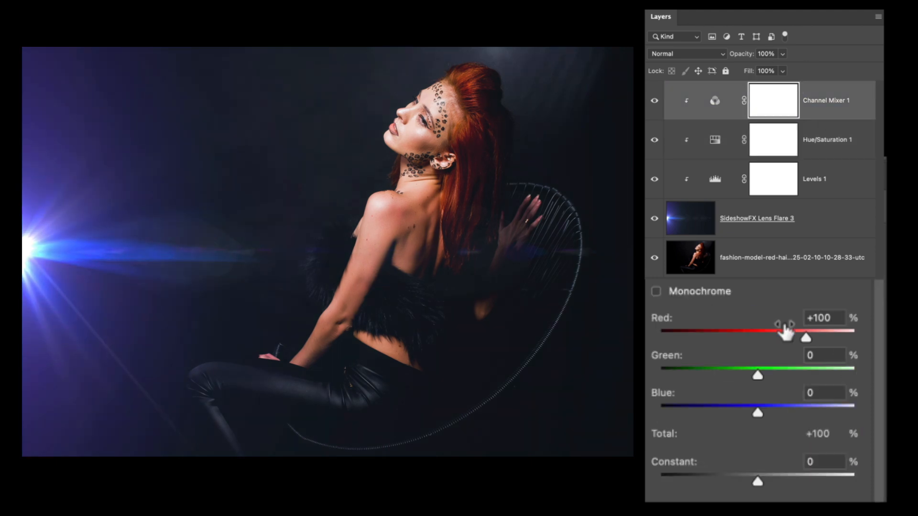
{"action": "left_click_drag", "start_coordinate": [804, 339], "coordinate": [823, 345]}
{"action": "left_click", "coordinate": [832, 189]}
{"action": "left_click", "coordinate": [822, 111]}
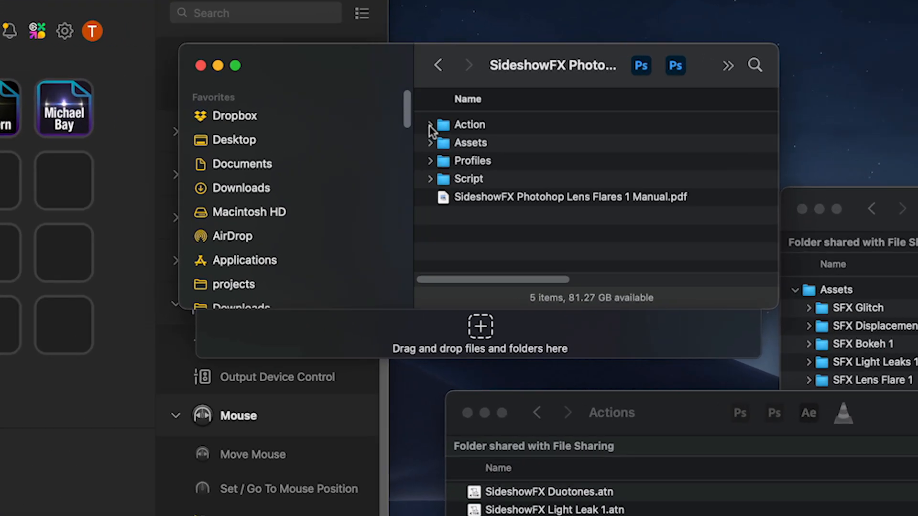
- Check the package's Action folder, switch to Photoshop and use Load Actions to bring in an action set
{"action": "left_click", "coordinate": [510, 98]}
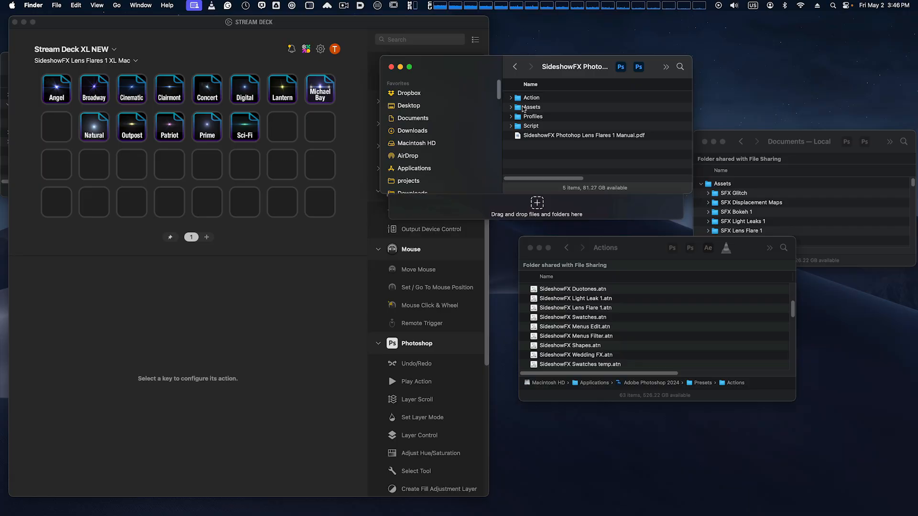
{"action": "key", "text": "super+Tab"}
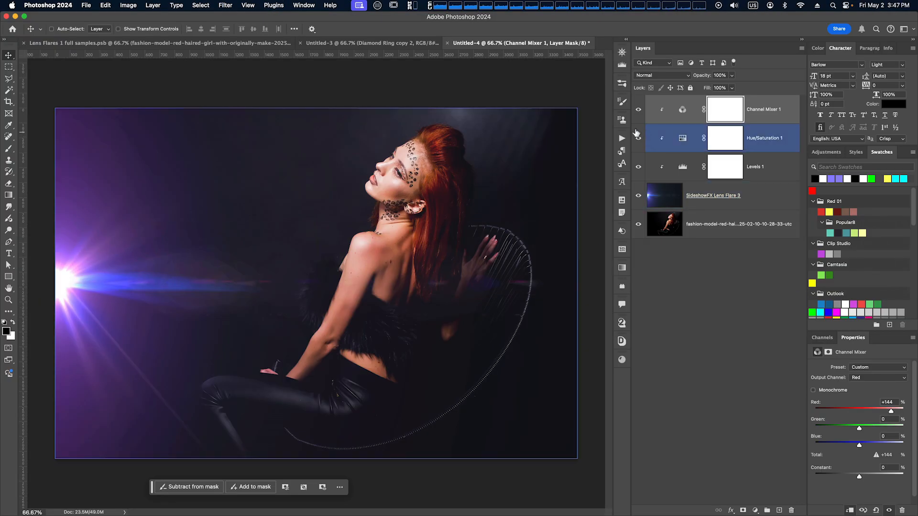
{"action": "left_click", "coordinate": [622, 137]}
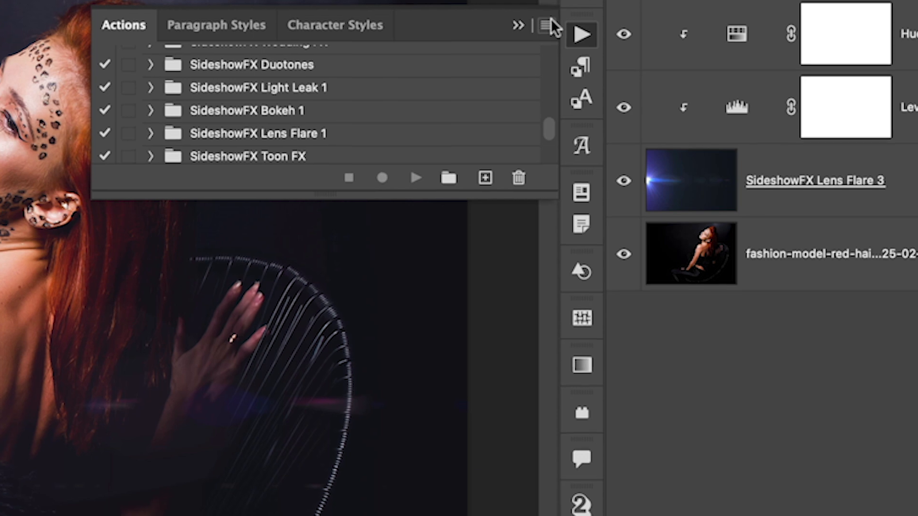
{"action": "left_click", "coordinate": [545, 25]}
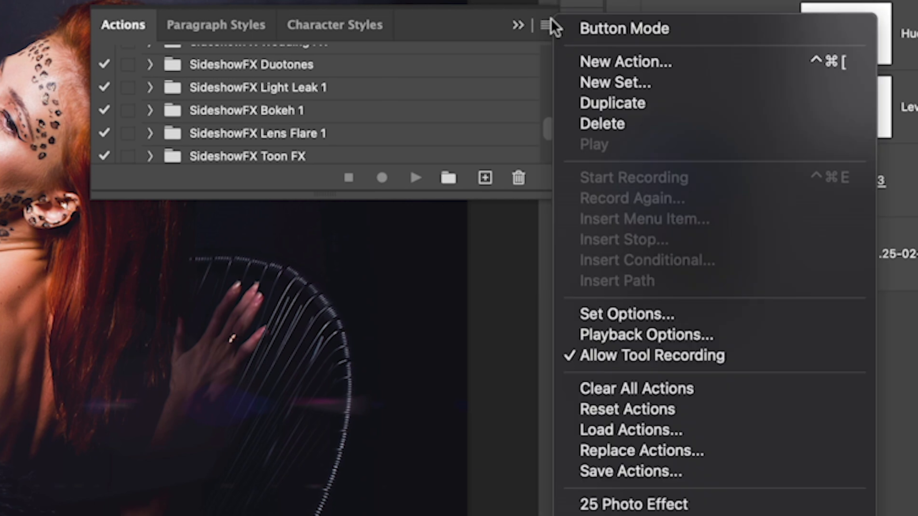
{"action": "left_click", "coordinate": [707, 425]}
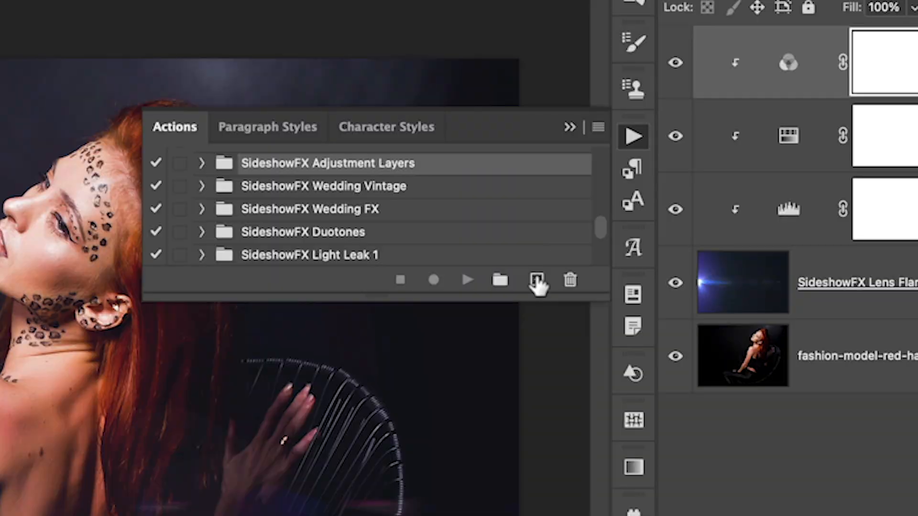
{"action": "left_click", "coordinate": [818, 229]}
{"action": "left_click", "coordinate": [707, 282]}
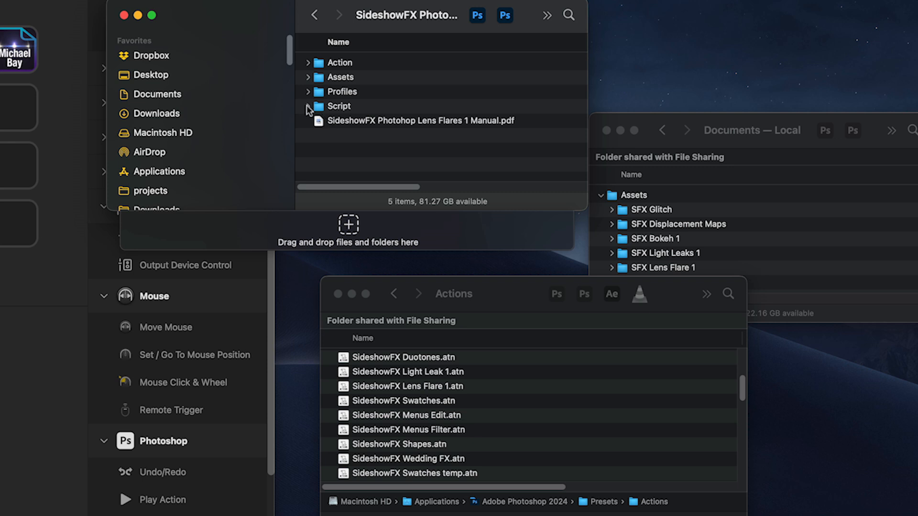
- Expand the package's Script folder and browse the Adobe Photoshop 2024 Presets folder down to its Scripts subfolder
{"action": "left_click", "coordinate": [307, 107]}
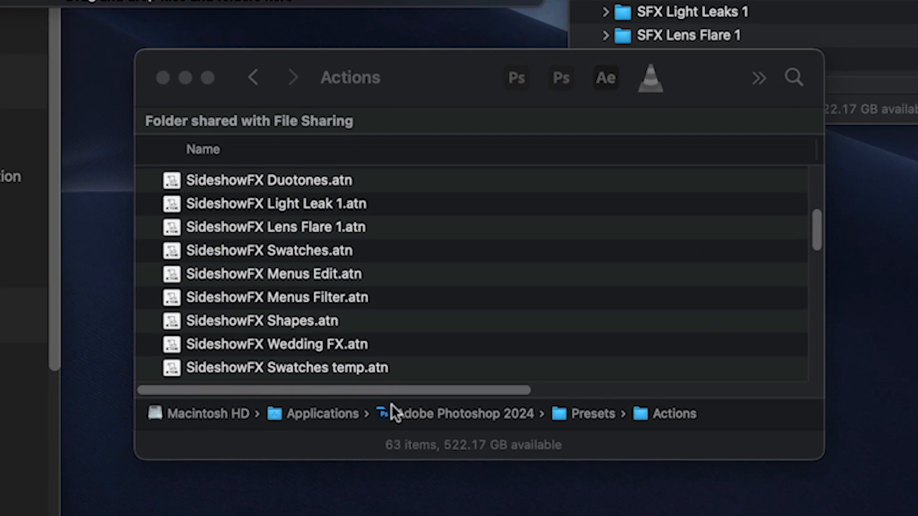
{"action": "double_click", "coordinate": [573, 414]}
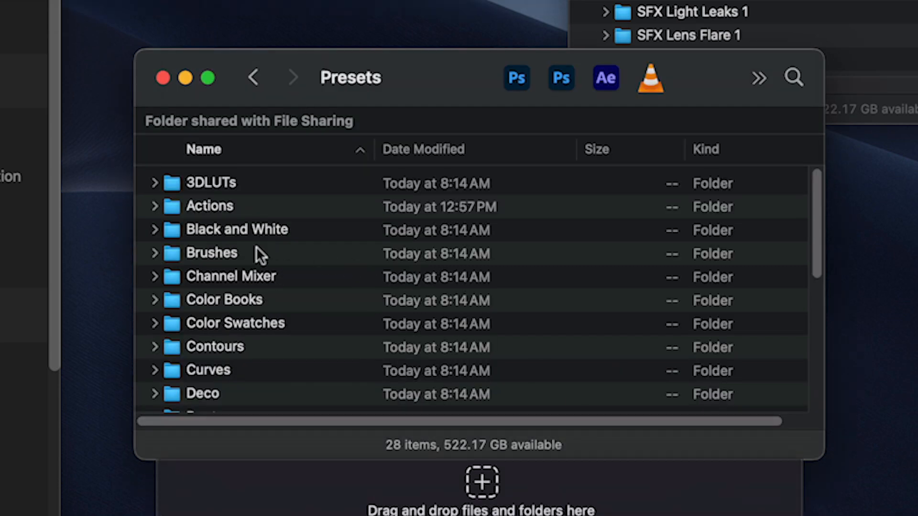
{"action": "scroll", "coordinate": [258, 246], "scroll_direction": "down", "scroll_amount": 10}
{"action": "double_click", "coordinate": [240, 296]}
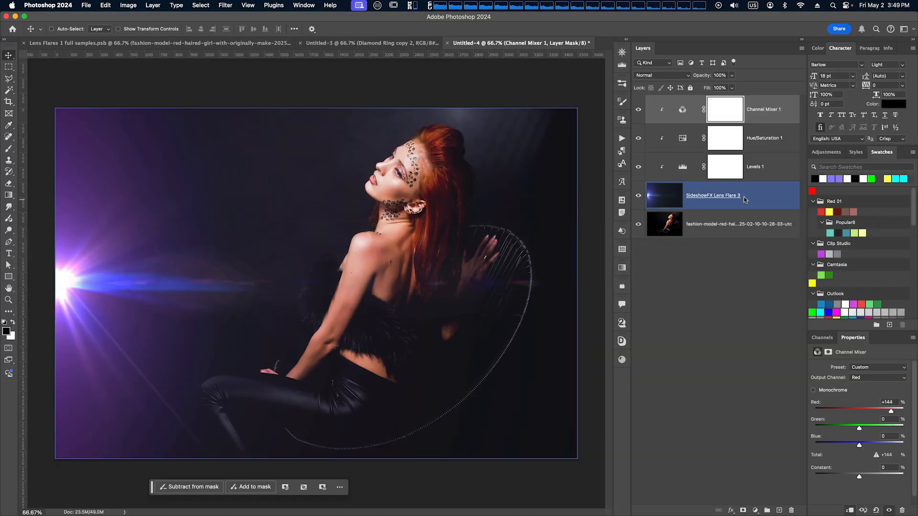
- Choose the SFX Lens Flare 1 script from Photoshop's installed scripts
{"action": "left_click", "coordinate": [86, 5]}
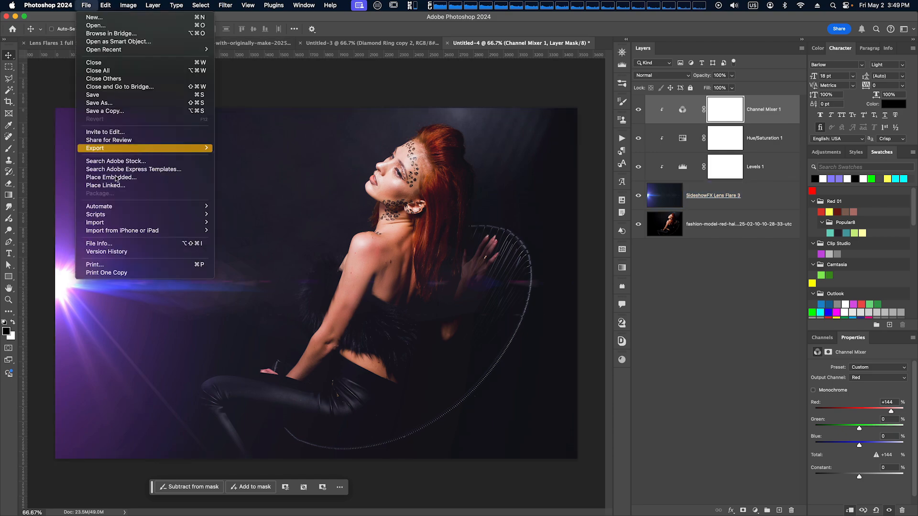
{"action": "mouse_move", "coordinate": [129, 215]}
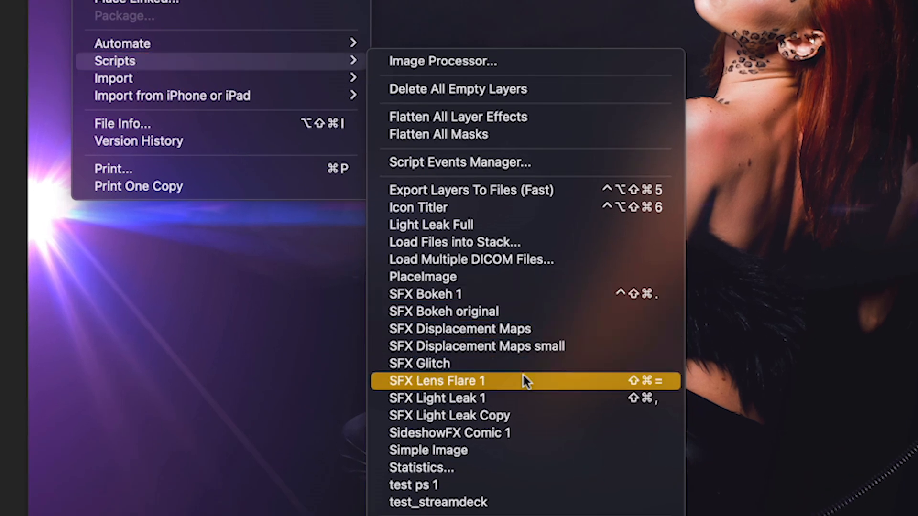
{"action": "left_click", "coordinate": [523, 375]}
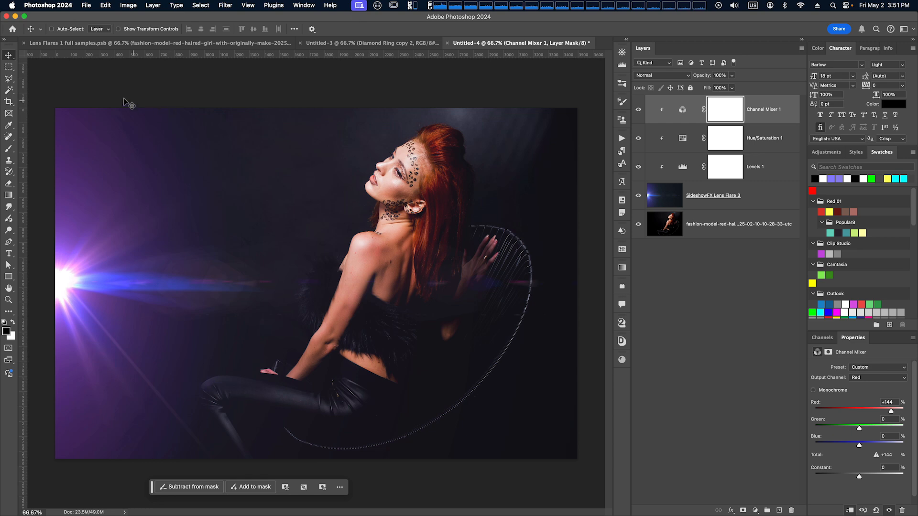
- Open the keyboard shortcuts editor
{"action": "left_click", "coordinate": [94, 5]}
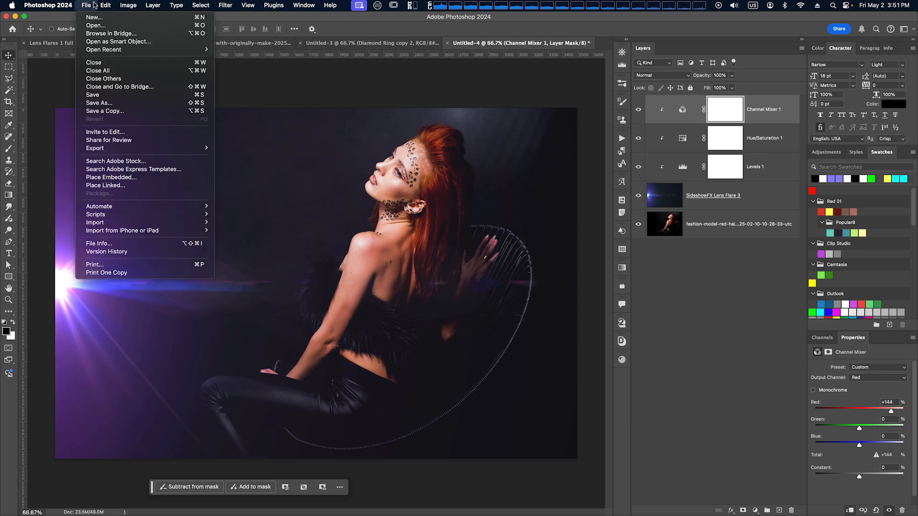
{"action": "left_click", "coordinate": [94, 4]}
{"action": "left_click", "coordinate": [112, 5]}
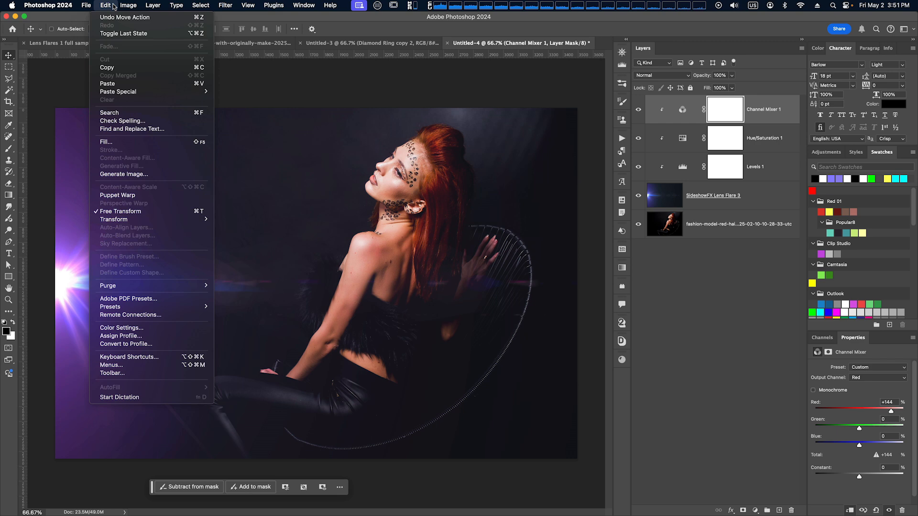
{"action": "left_click", "coordinate": [191, 357]}
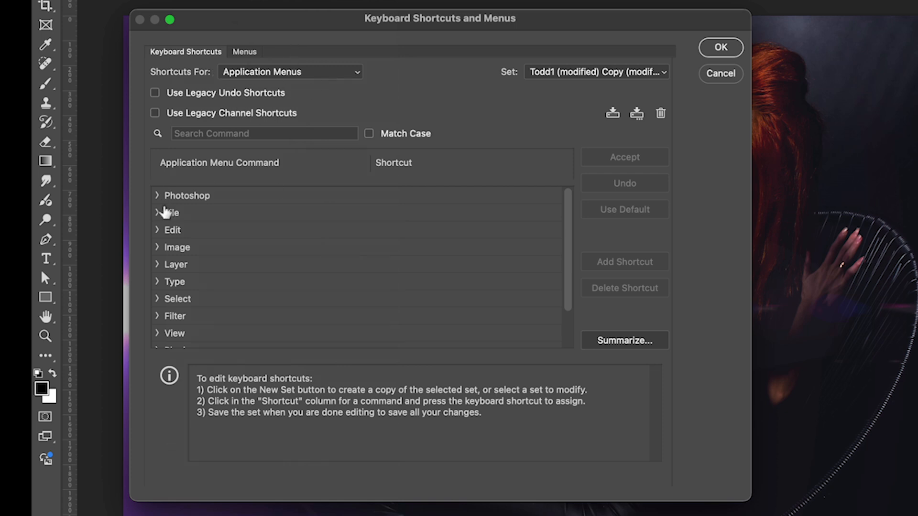
- Clear the keyboard shortcut of SFX Lens Flare 1 among the Scripts entries of the File commands
{"action": "left_click", "coordinate": [158, 213]}
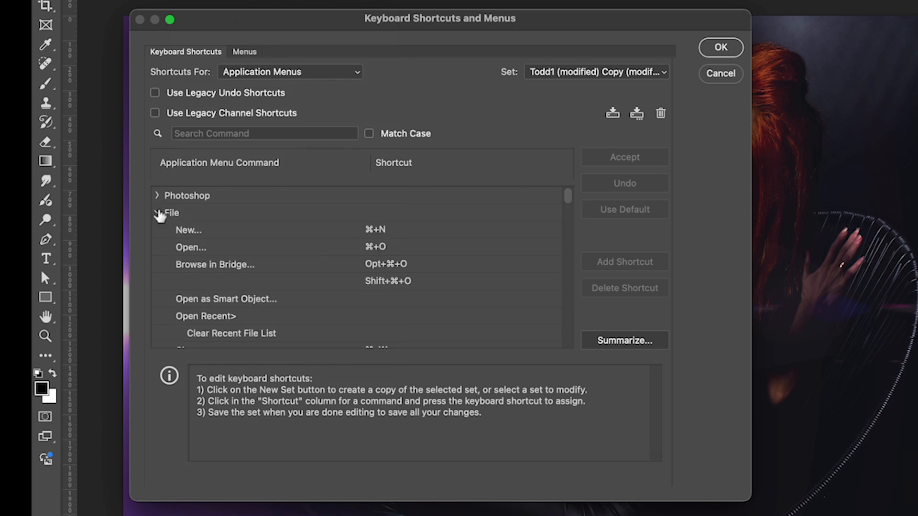
{"action": "scroll", "coordinate": [264, 261], "scroll_direction": "down", "scroll_amount": 3}
{"action": "scroll", "coordinate": [265, 262], "scroll_direction": "down", "scroll_amount": 15}
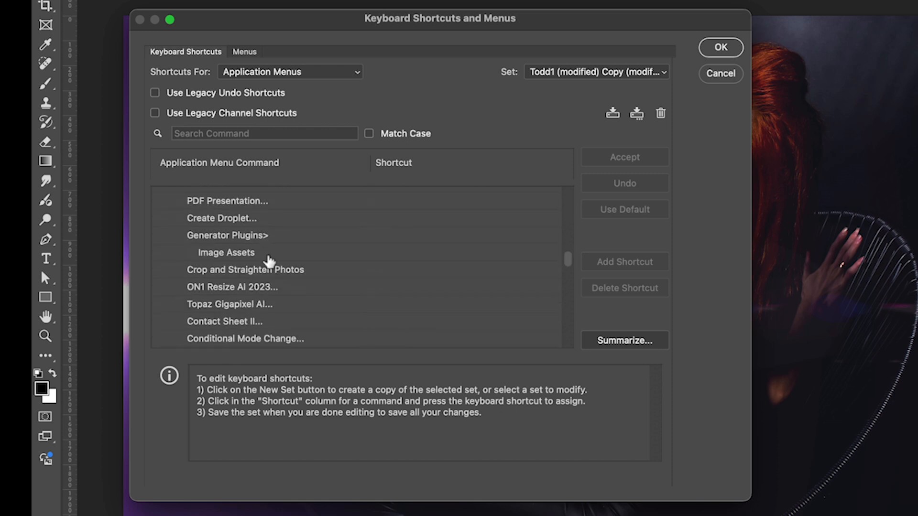
{"action": "scroll", "coordinate": [270, 263], "scroll_direction": "up", "scroll_amount": 10}
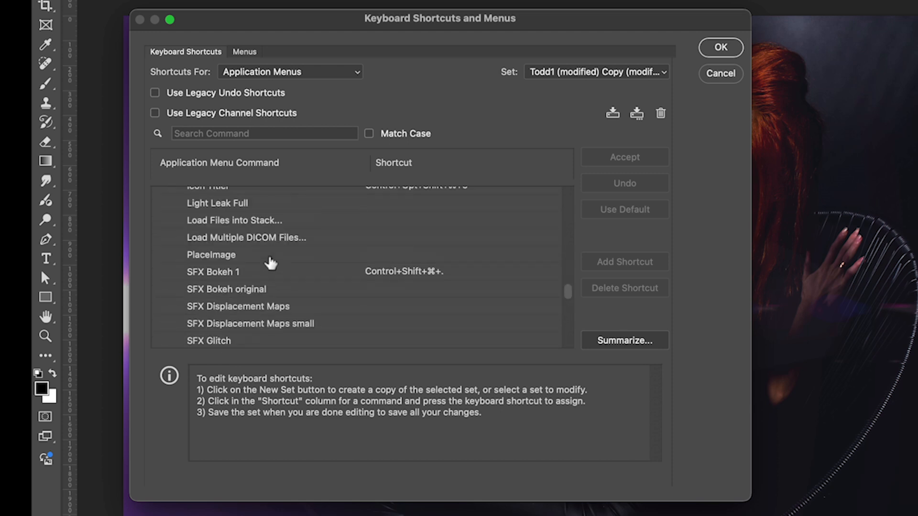
{"action": "scroll", "coordinate": [271, 262], "scroll_direction": "up", "scroll_amount": 3}
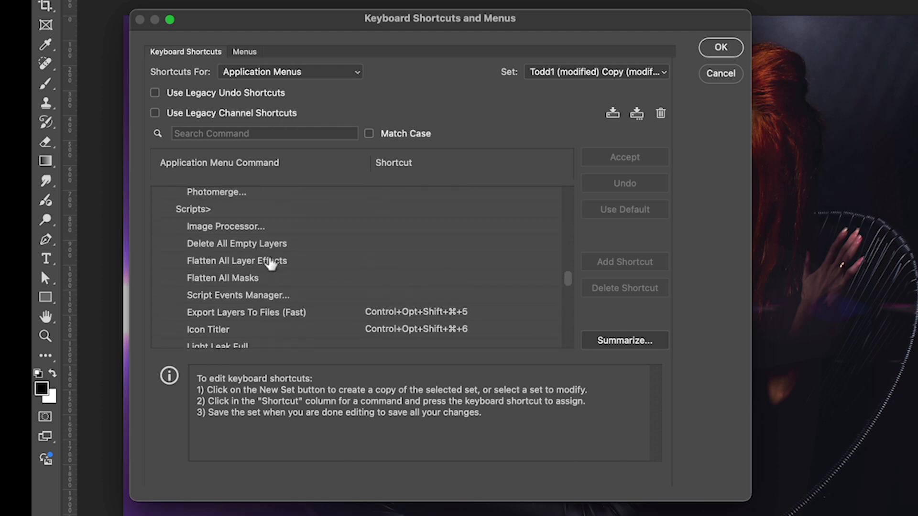
{"action": "scroll", "coordinate": [291, 257], "scroll_direction": "down", "scroll_amount": 7}
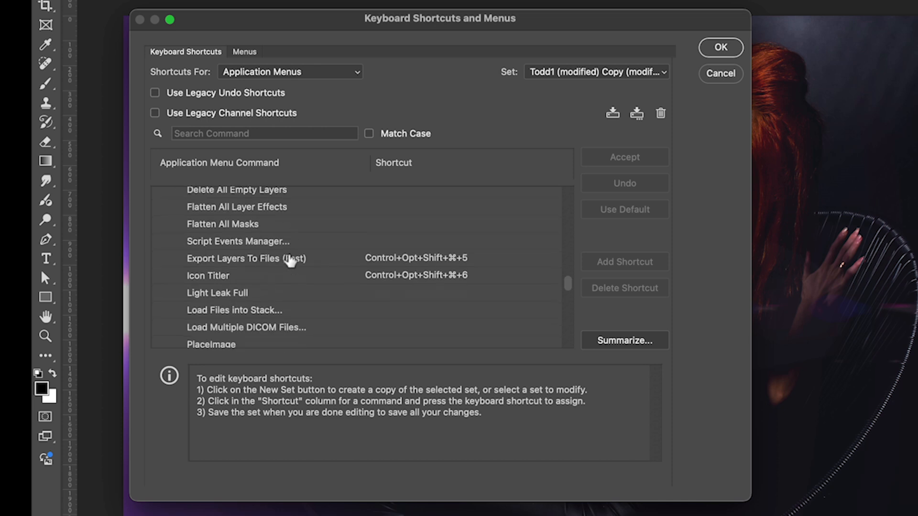
{"action": "scroll", "coordinate": [300, 268], "scroll_direction": "down", "scroll_amount": 6}
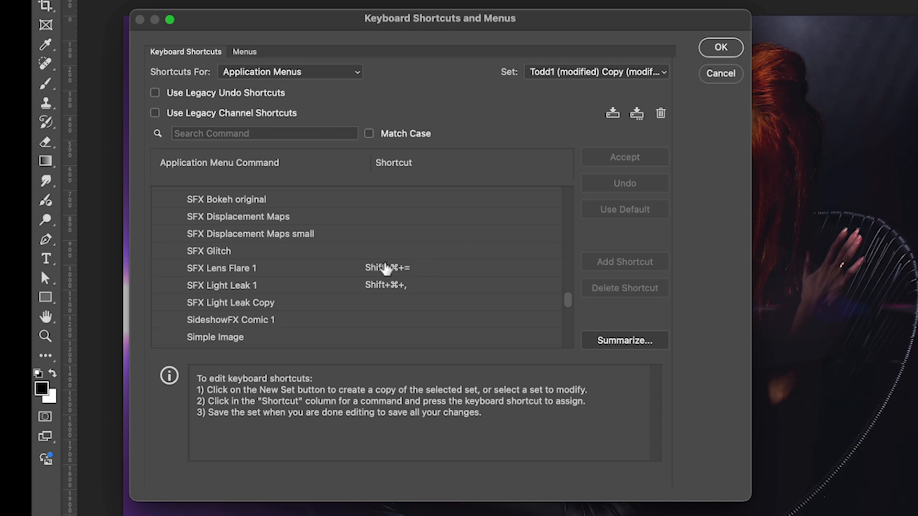
{"action": "left_click", "coordinate": [386, 268]}
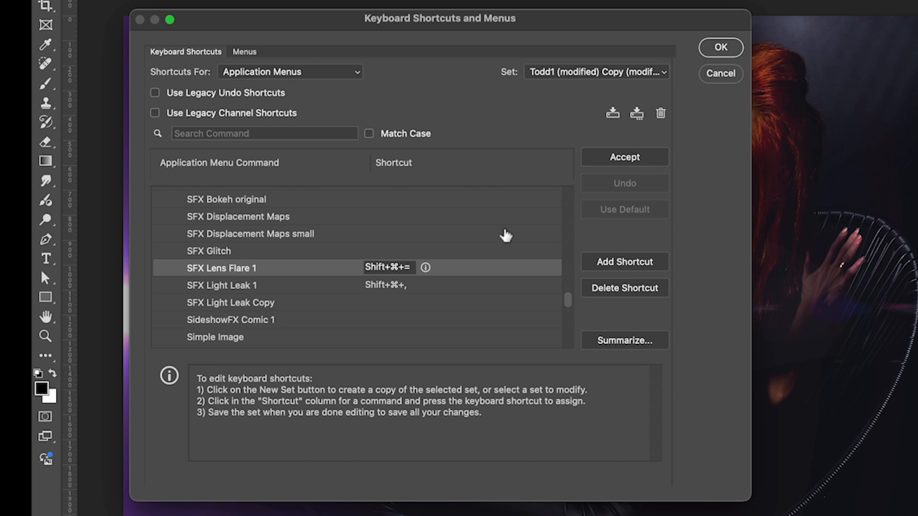
{"action": "left_click", "coordinate": [373, 267]}
{"action": "key", "text": "BackSpace"}
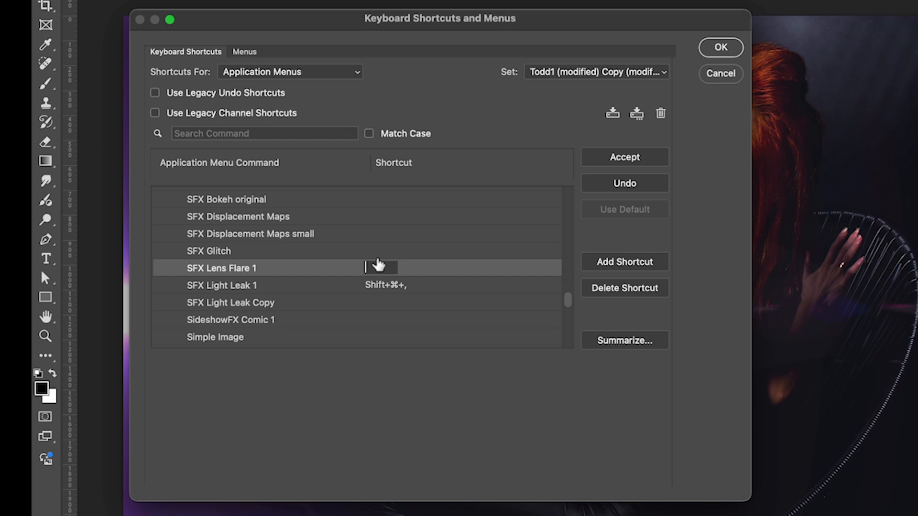
- Assign the shortcut Shift+⌘+= to the SFX Displacement Maps script
{"action": "left_click", "coordinate": [374, 217]}
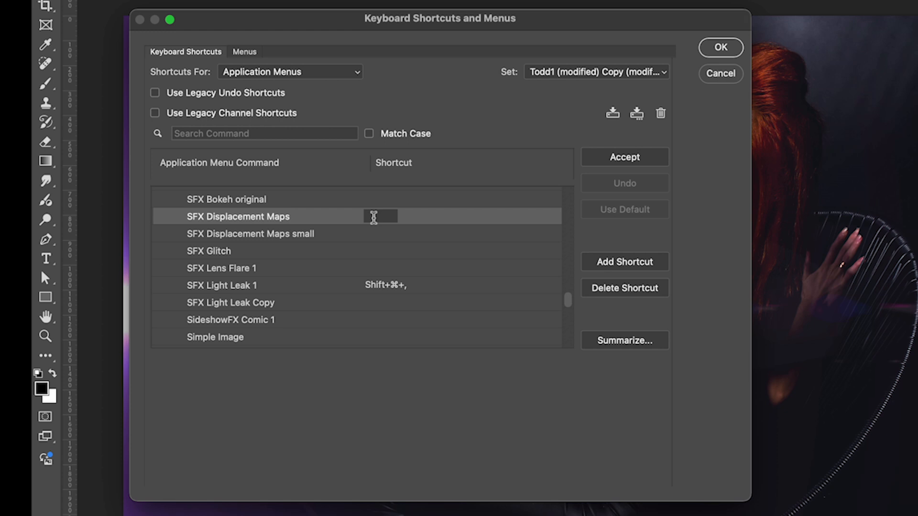
{"action": "key", "text": "shift+super+equal"}
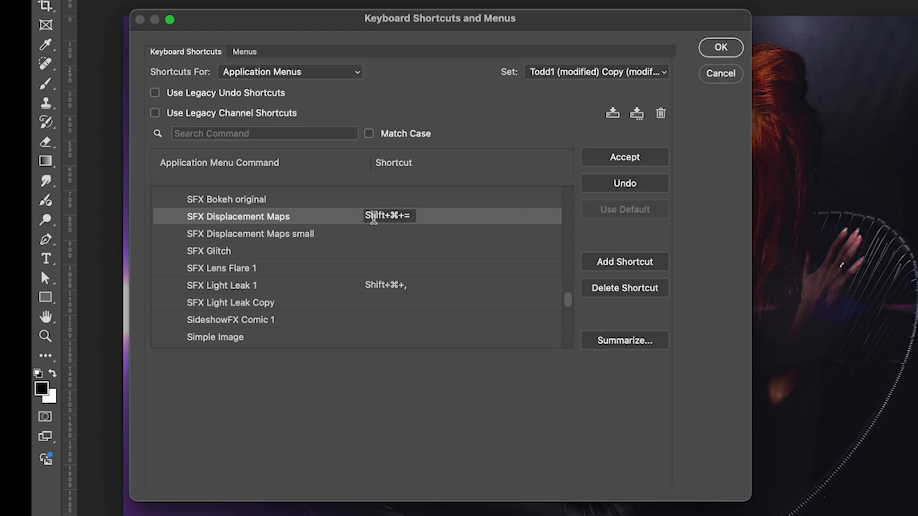
{"action": "left_click", "coordinate": [399, 234]}
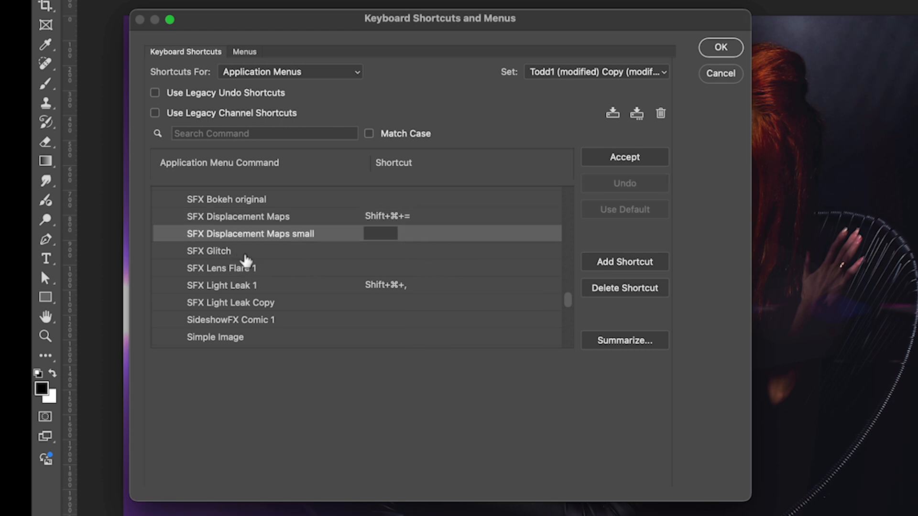
- Assign Shift+⌘+= to the SFX Lens Flare 1 script, accepting its removal from SFX Displacement Maps
{"action": "left_click", "coordinate": [376, 264]}
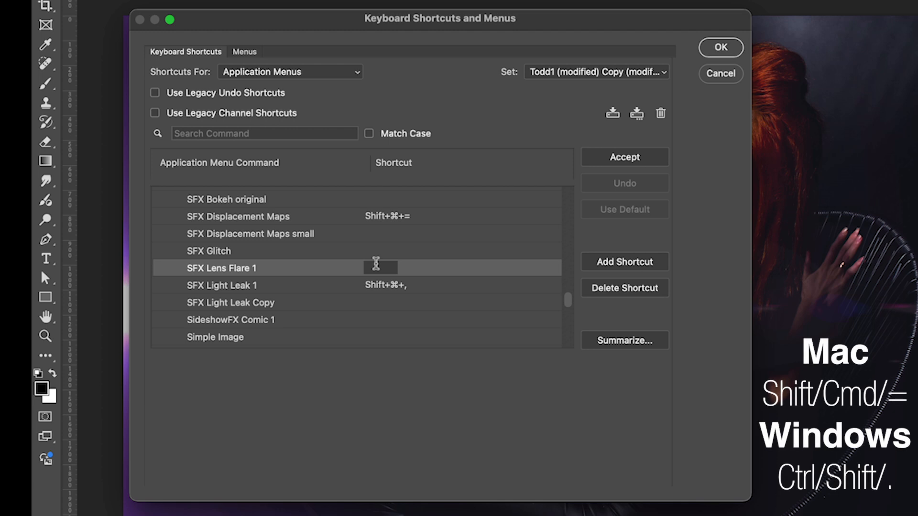
{"action": "key", "text": "shift+super+equal"}
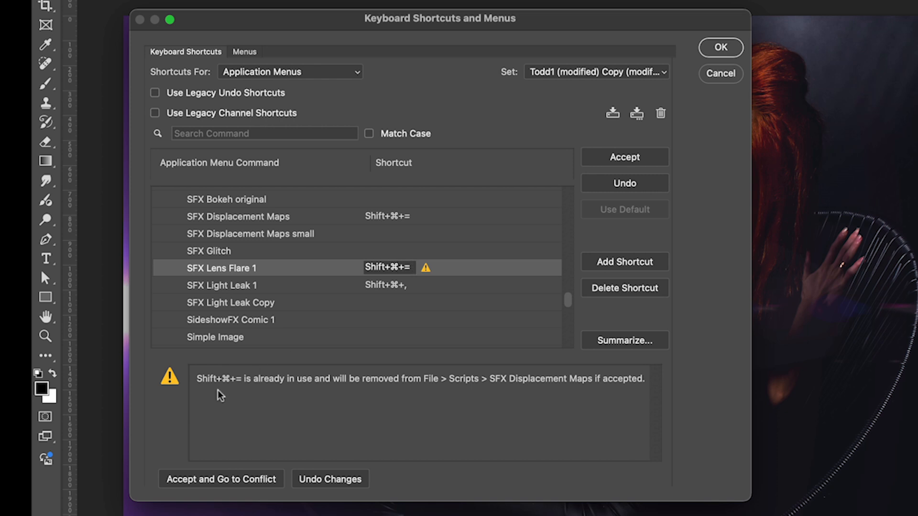
{"action": "left_click", "coordinate": [225, 480]}
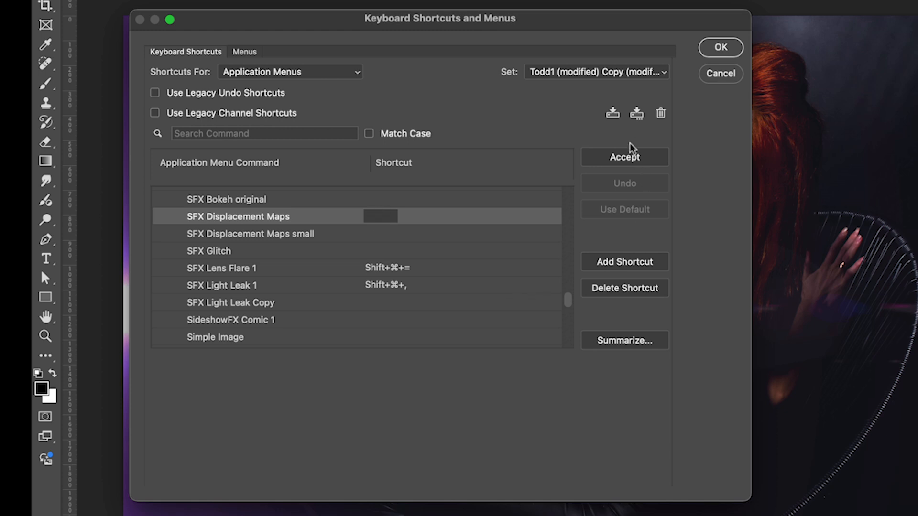
{"action": "left_click", "coordinate": [626, 158]}
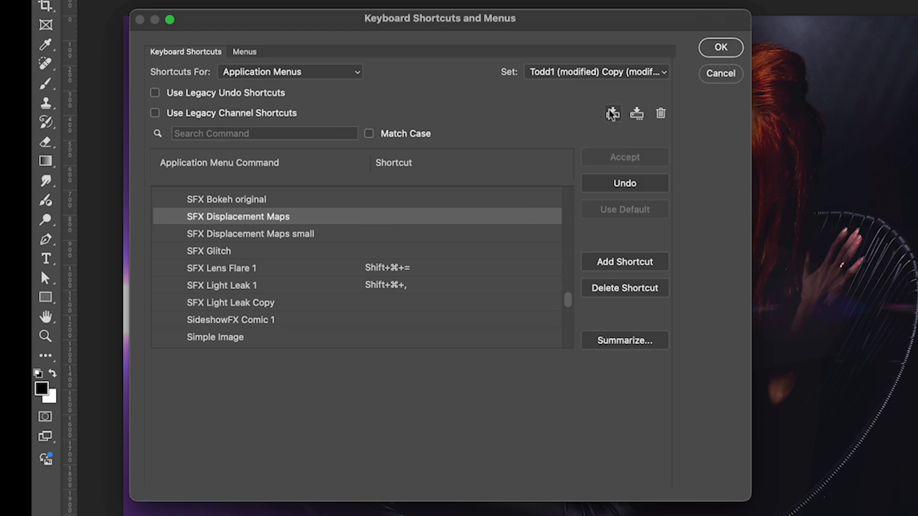
- Save the keyboard shortcut changes and check the shortcut of SFX Lens Flare 1 among the File scripts
{"action": "left_click", "coordinate": [721, 47]}
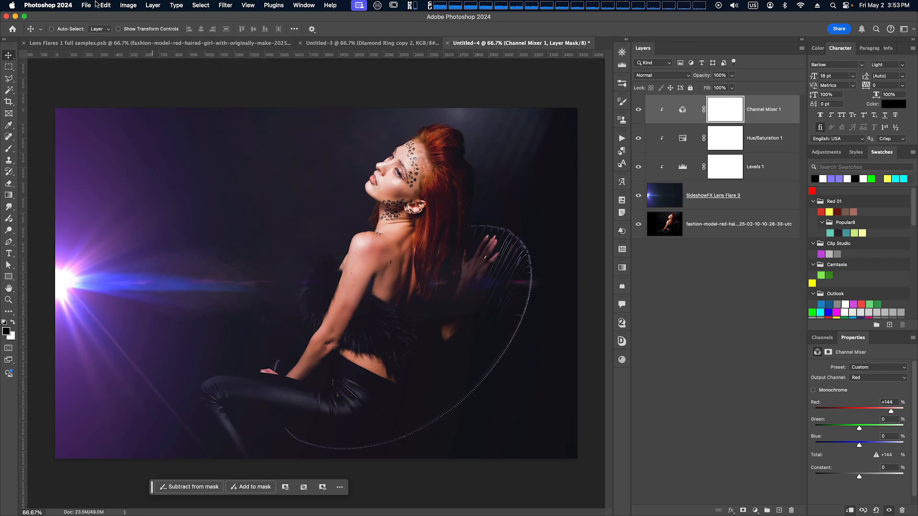
{"action": "left_click", "coordinate": [86, 5]}
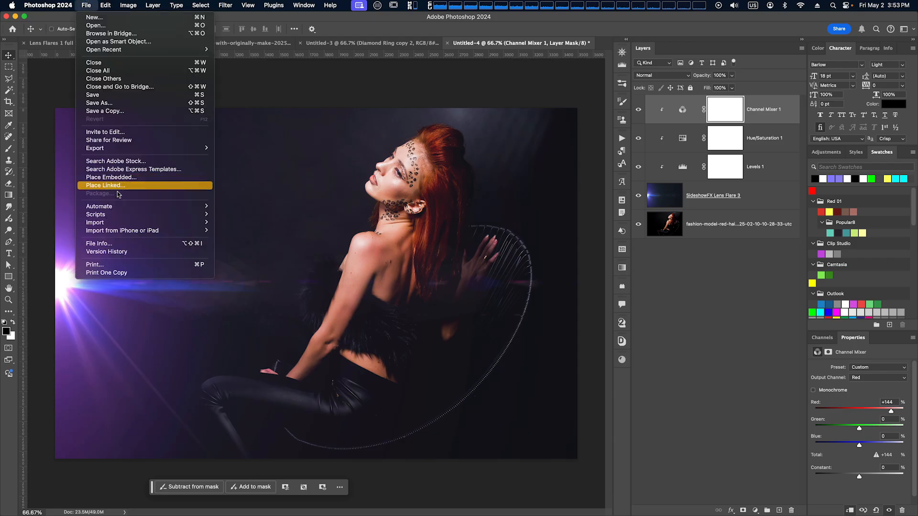
{"action": "mouse_move", "coordinate": [120, 216]}
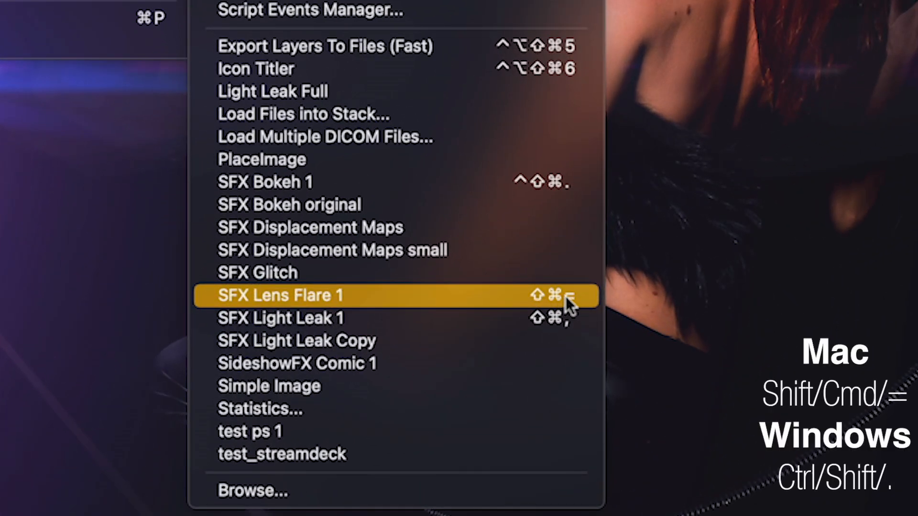
{"action": "left_click", "coordinate": [566, 297]}
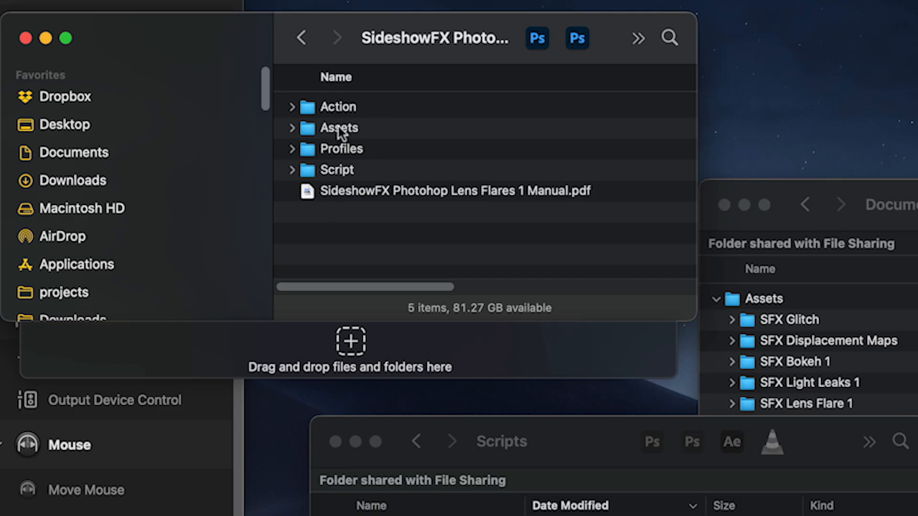
- Switch to Finder and expand the Profiles folder and its Mac subfolder, enlarging the window to show the Stream Deck profiles
{"action": "left_click_drag", "start_coordinate": [339, 128], "coordinate": [460, 127]}
{"action": "left_click_drag", "start_coordinate": [335, 128], "coordinate": [461, 156]}
{"action": "left_click", "coordinate": [292, 128]}
{"action": "left_click", "coordinate": [293, 149]}
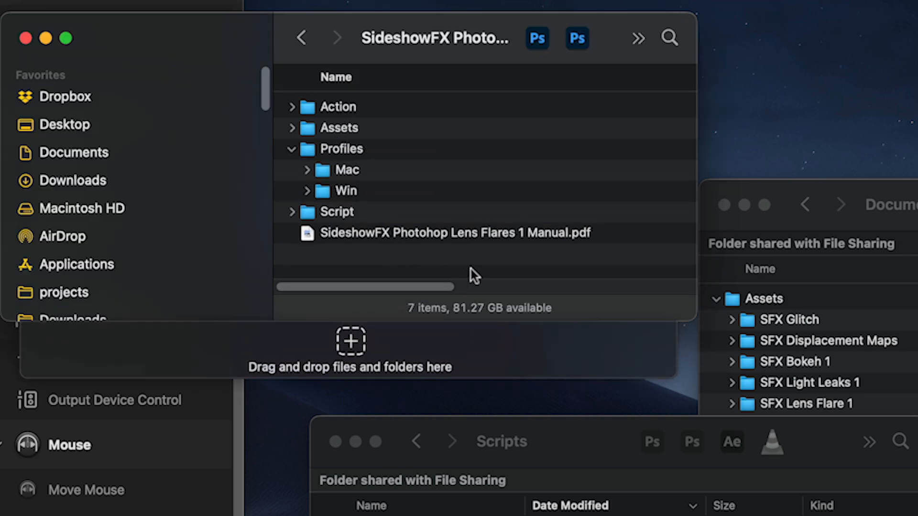
{"action": "left_click", "coordinate": [308, 171]}
{"action": "left_click_drag", "start_coordinate": [698, 320], "coordinate": [703, 399]}
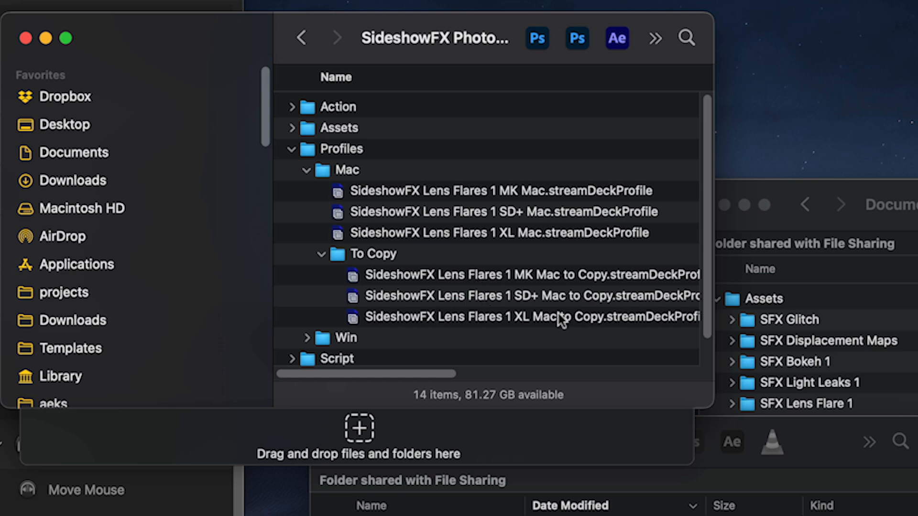
- Switch to Stream Deck and examine the flare keys inside the Lens Flares 1 folder of the XL Mac to Copy profile
{"action": "left_click", "coordinate": [135, 193]}
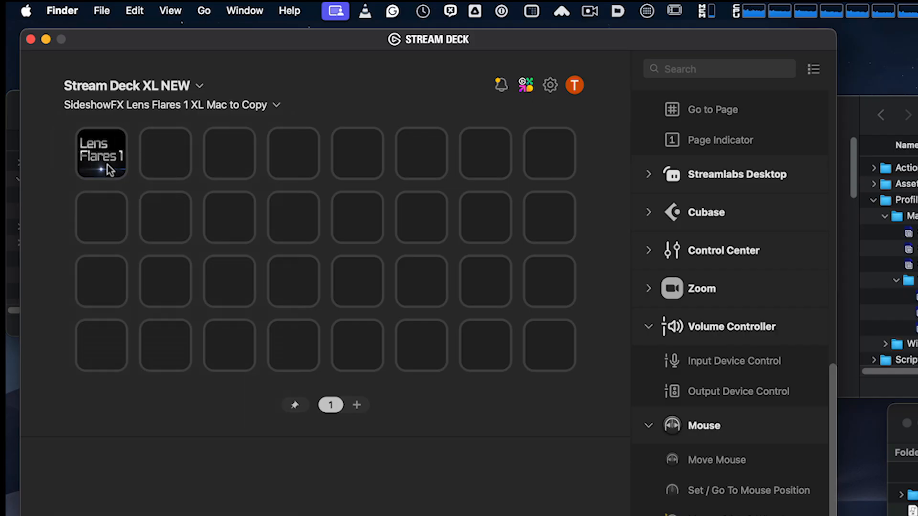
{"action": "left_click", "coordinate": [104, 157]}
{"action": "double_click", "coordinate": [103, 141]}
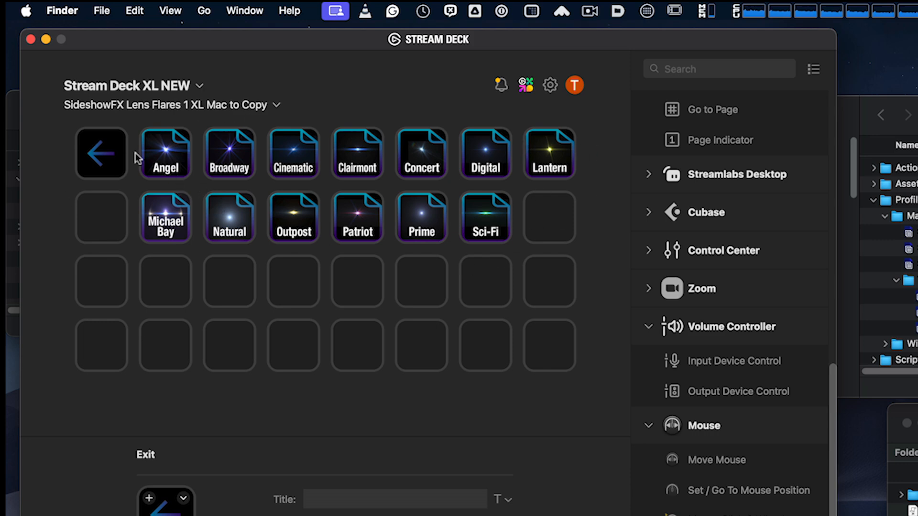
{"action": "double_click", "coordinate": [102, 157]}
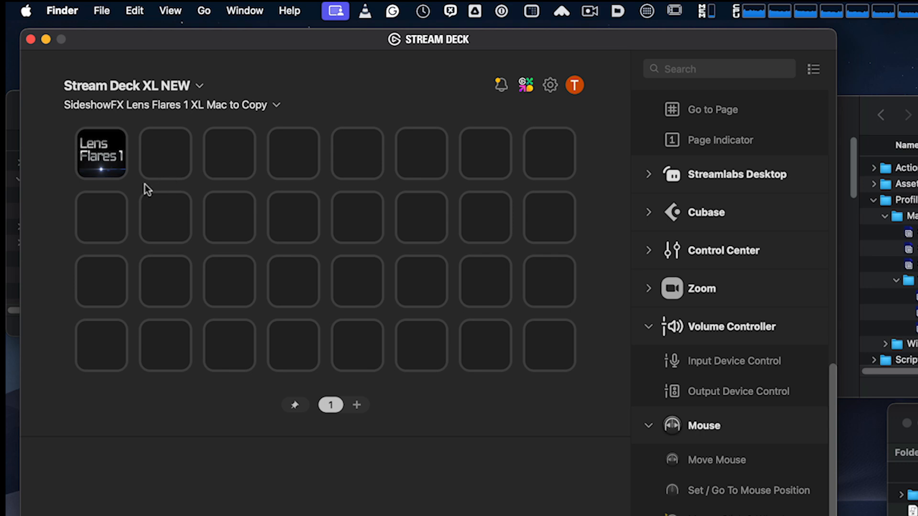
- Copy the Lens Flares 1 folder key from the SideshowFX Lens Flares 1 XL Mac to Copy profile
{"action": "left_click", "coordinate": [102, 149]}
{"action": "right_click", "coordinate": [99, 153]}
{"action": "left_click", "coordinate": [121, 176]}
- Paste the folder into the empty key beside Edit in the Photoshop Pro Toolkit XL V4 profile and check its contents
{"action": "left_click", "coordinate": [208, 104]}
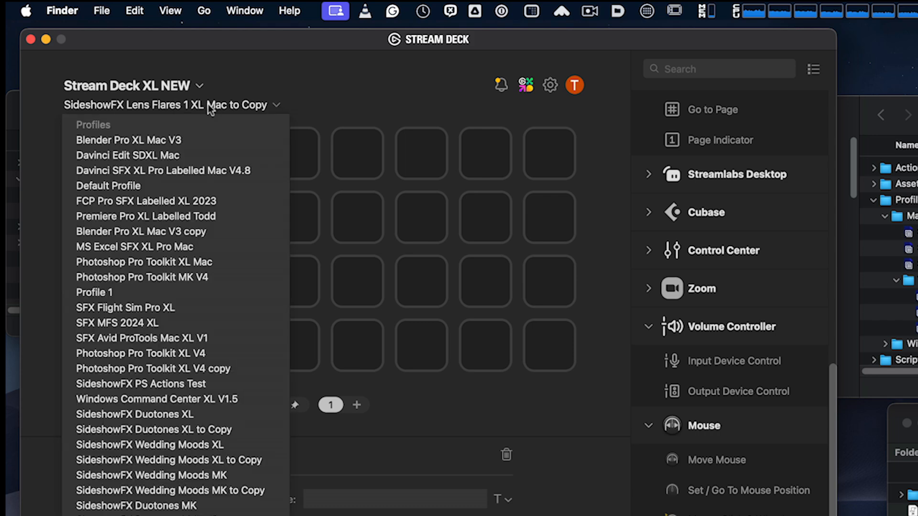
{"action": "left_click", "coordinate": [231, 351]}
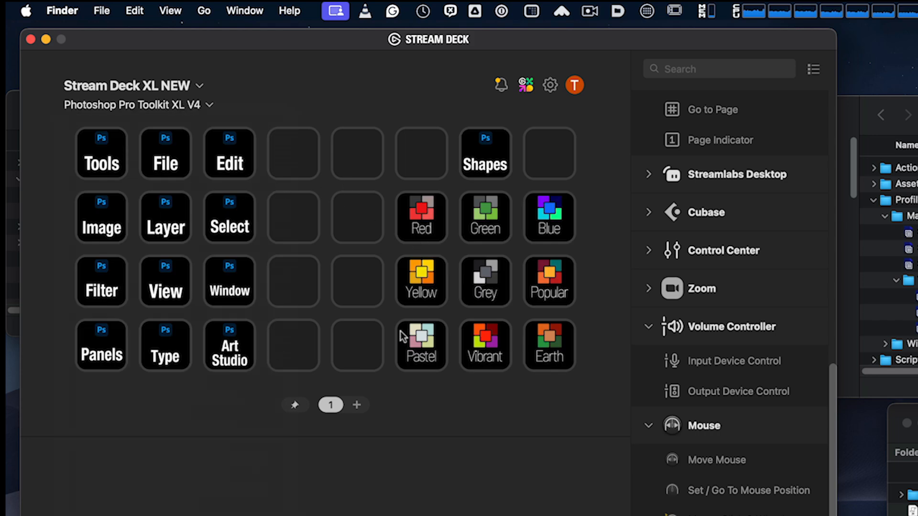
{"action": "right_click", "coordinate": [294, 157]}
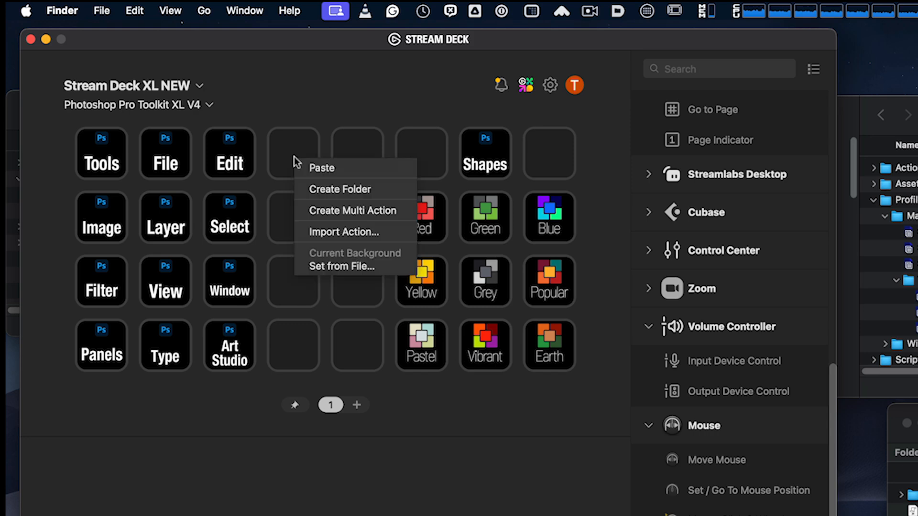
{"action": "left_click", "coordinate": [313, 167]}
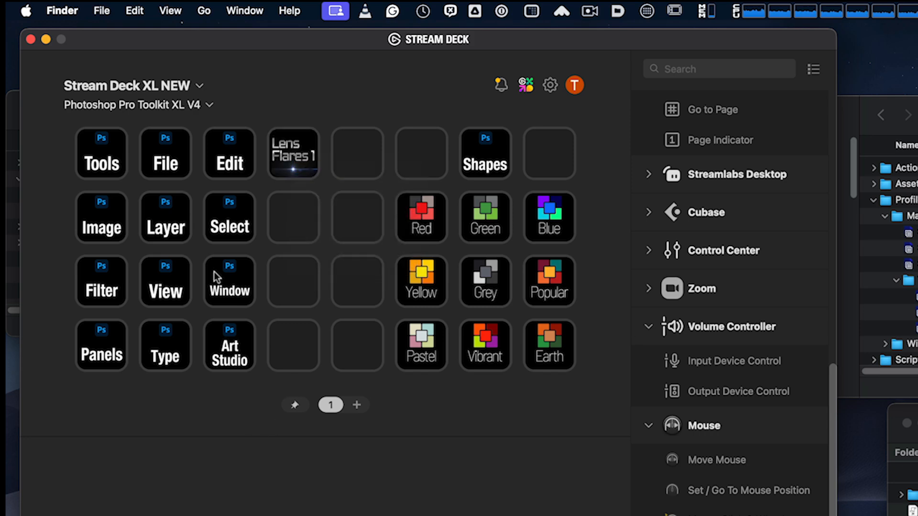
{"action": "double_click", "coordinate": [299, 167]}
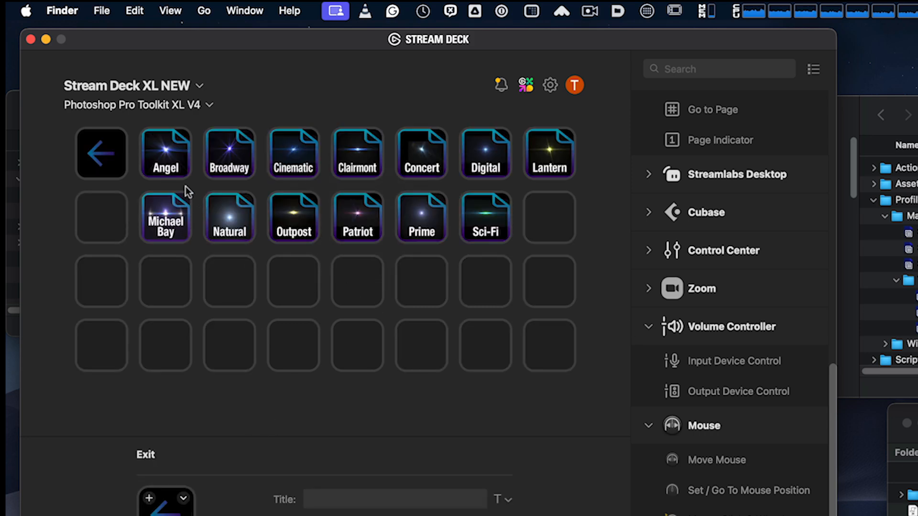
{"action": "double_click", "coordinate": [101, 154]}
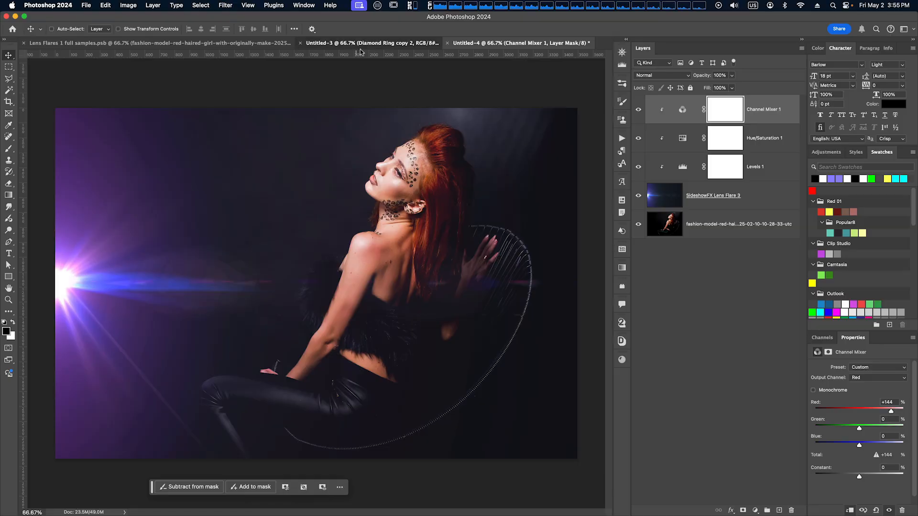
- Switch to the Untitled-3 document in Photoshop and move the SideshowFX Lens Flare 13 layer onto the diamond, to about X 345 px, Y -12 px
{"action": "key", "text": "ctrl+Tab"}
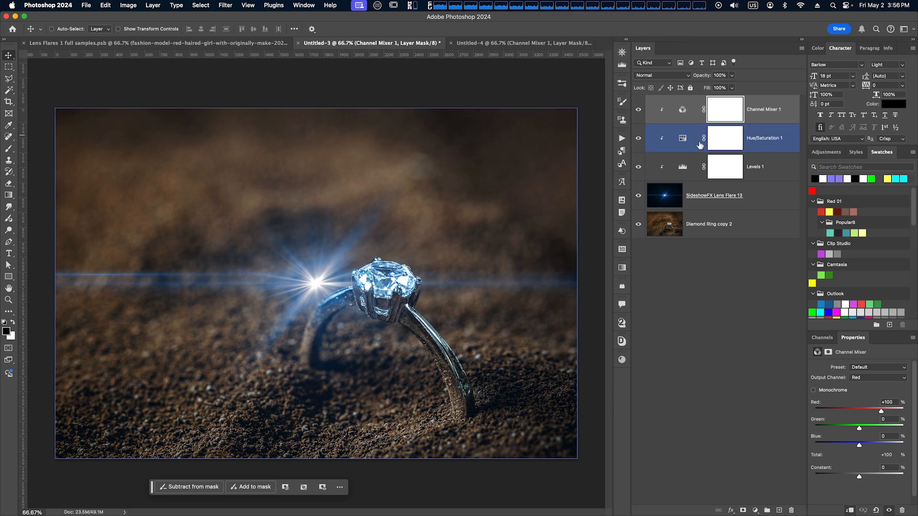
{"action": "left_click", "coordinate": [665, 195]}
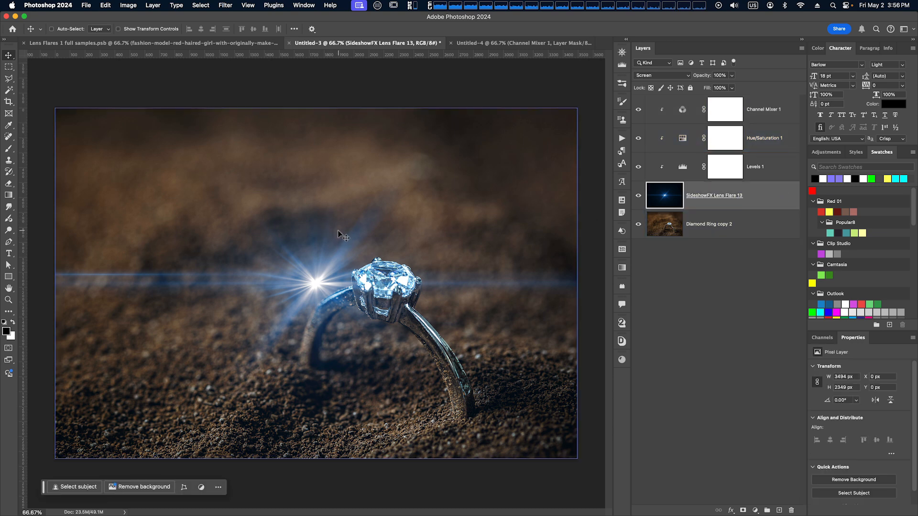
{"action": "left_click_drag", "start_coordinate": [323, 236], "coordinate": [374, 234]}
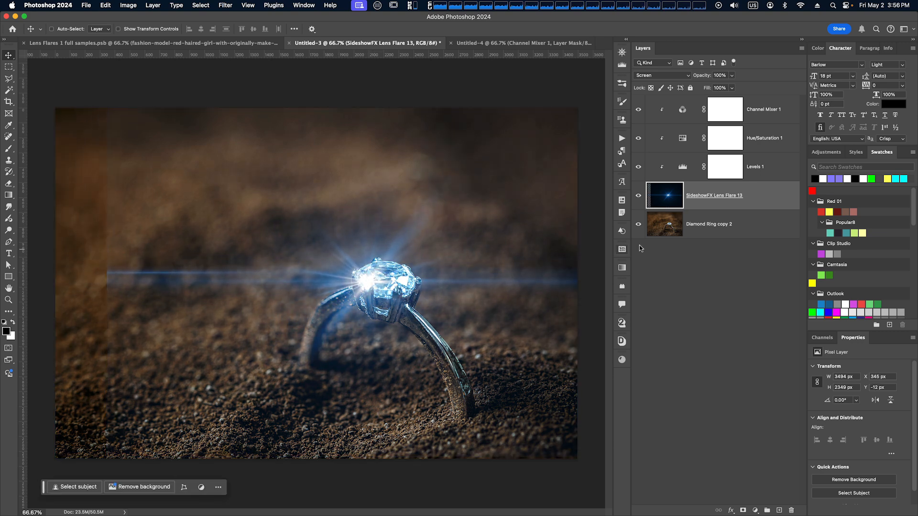
{"action": "left_click", "coordinate": [679, 271]}
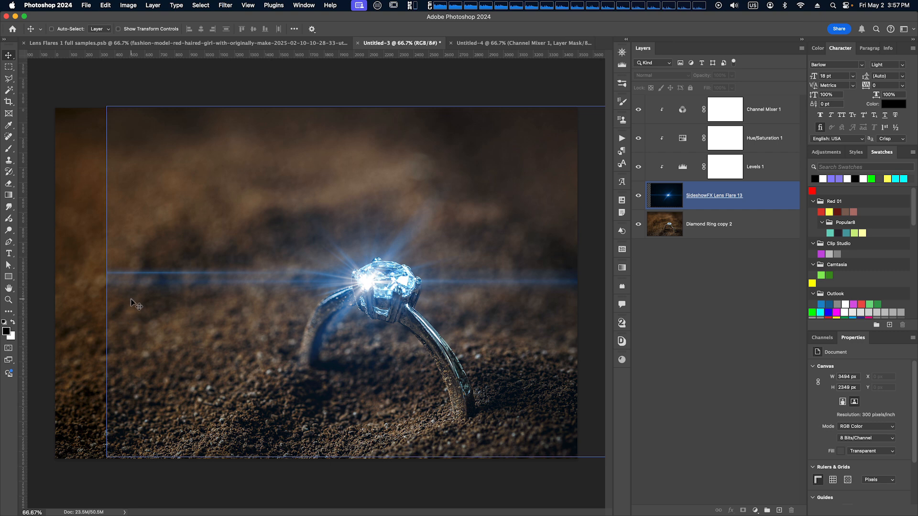
- Show only the SideshowFX Lens Flare 13 layer and marquee-select the empty strips along its left and bottom edges, slightly overlapping the flare
{"action": "left_click", "coordinate": [638, 196], "text": "alt"}
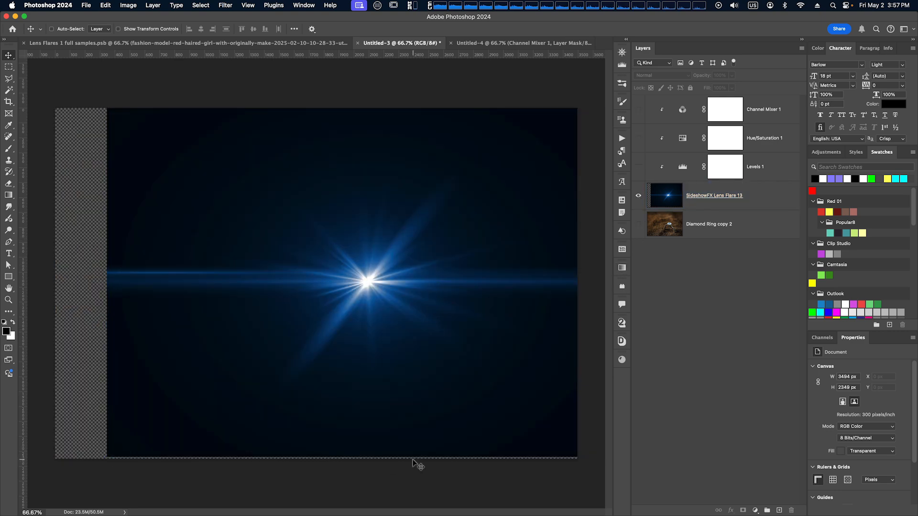
{"action": "key", "text": "m"}
{"action": "left_click_drag", "start_coordinate": [55, 110], "coordinate": [111, 512]}
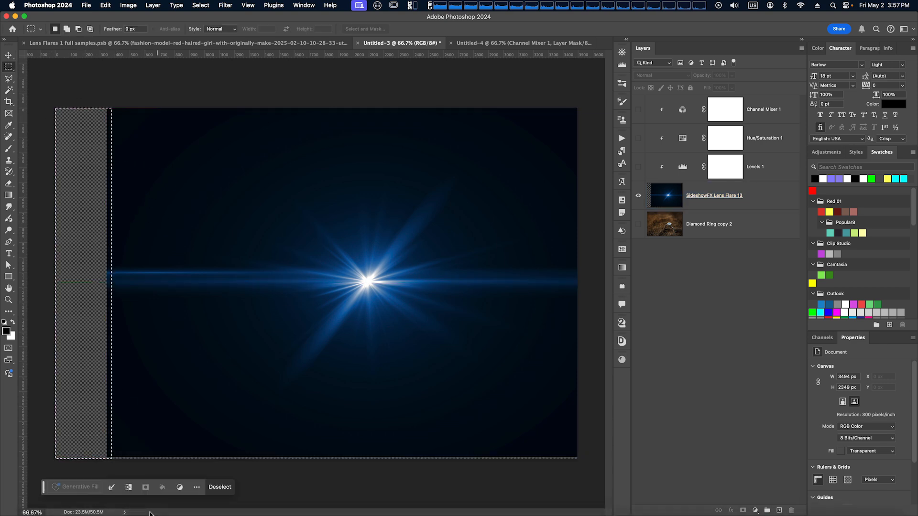
{"action": "left_click_drag", "start_coordinate": [50, 455], "coordinate": [580, 453]}
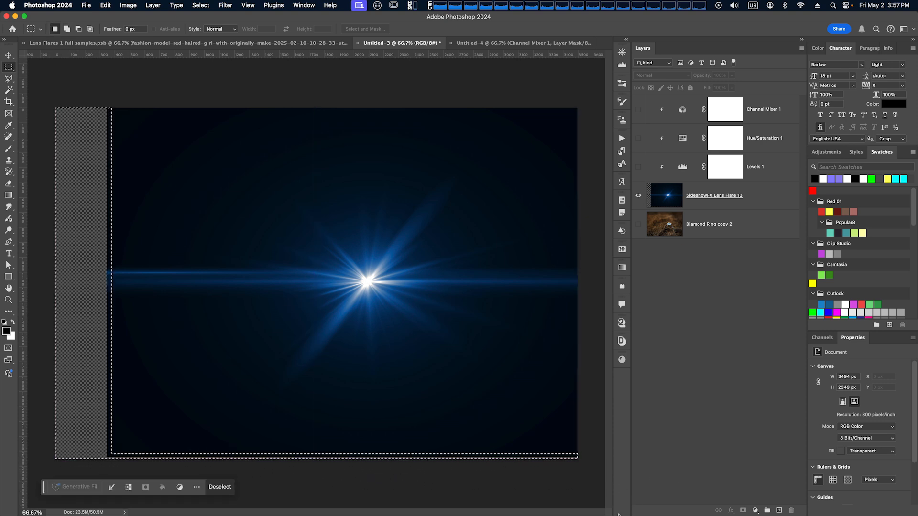
- Fill the selected empty strips on the SideshowFX Lens Flare 13 layer with Generative Fill, leaving the prompt blank
{"action": "left_click", "coordinate": [758, 198]}
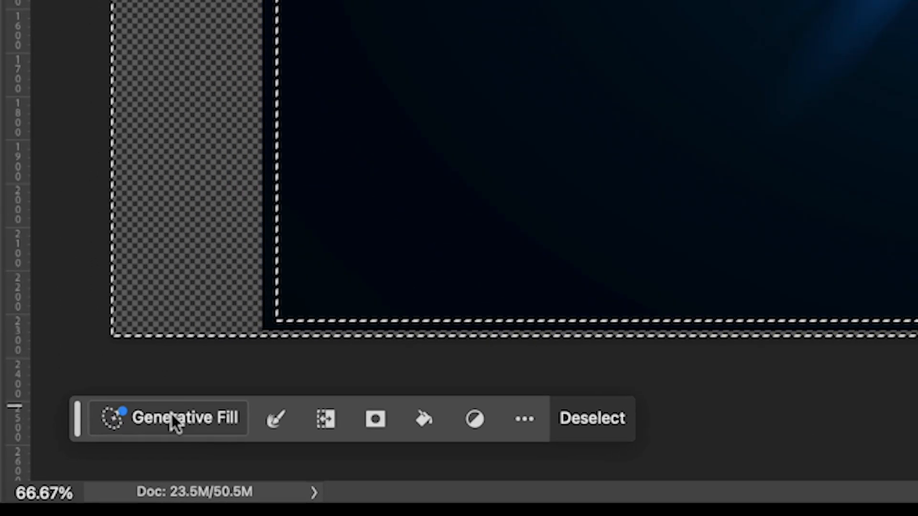
{"action": "left_click", "coordinate": [176, 420]}
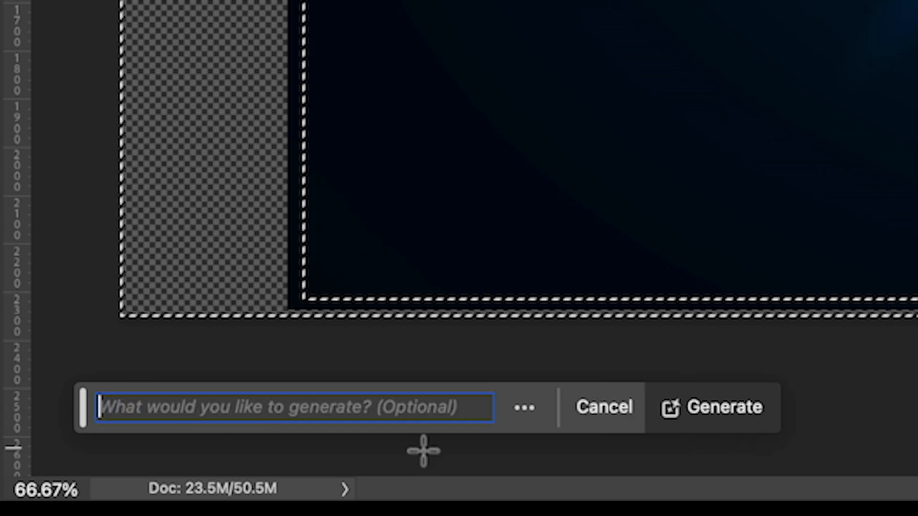
{"action": "left_click", "coordinate": [699, 409]}
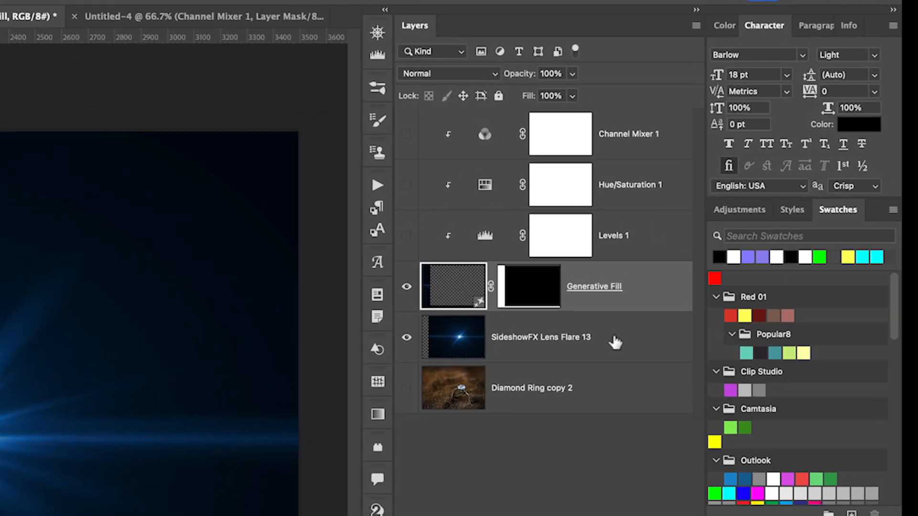
- Merge the Generative Fill layer with the SideshowFX Lens Flare 13 layer
{"action": "left_click", "coordinate": [615, 342]}
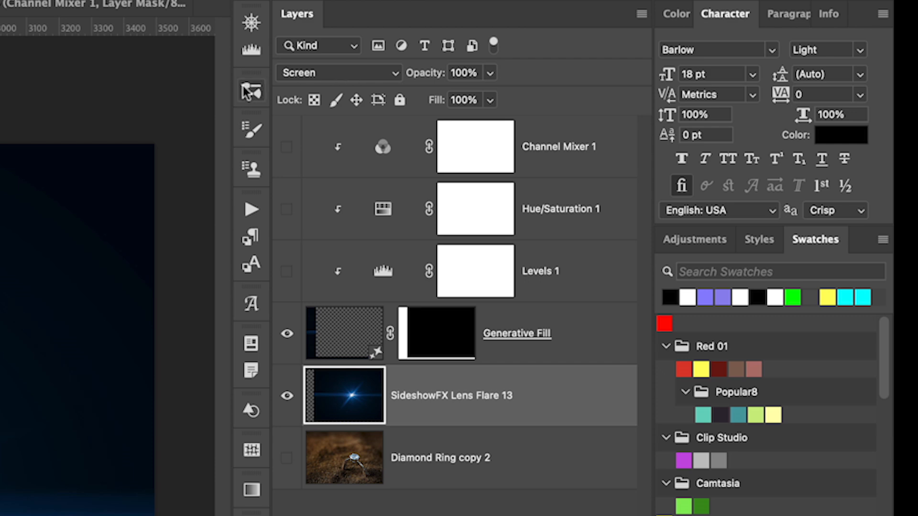
{"action": "left_click", "coordinate": [589, 352]}
{"action": "right_click", "coordinate": [588, 348]}
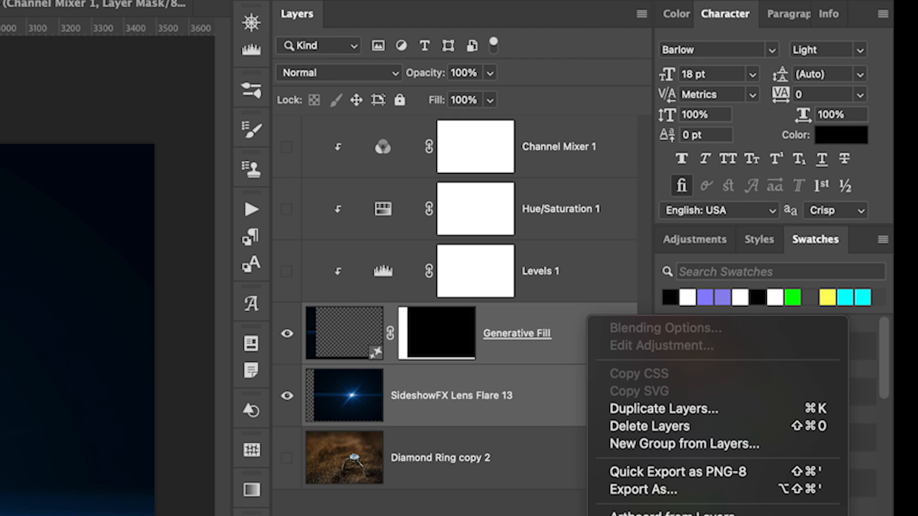
{"action": "key", "text": "super+e"}
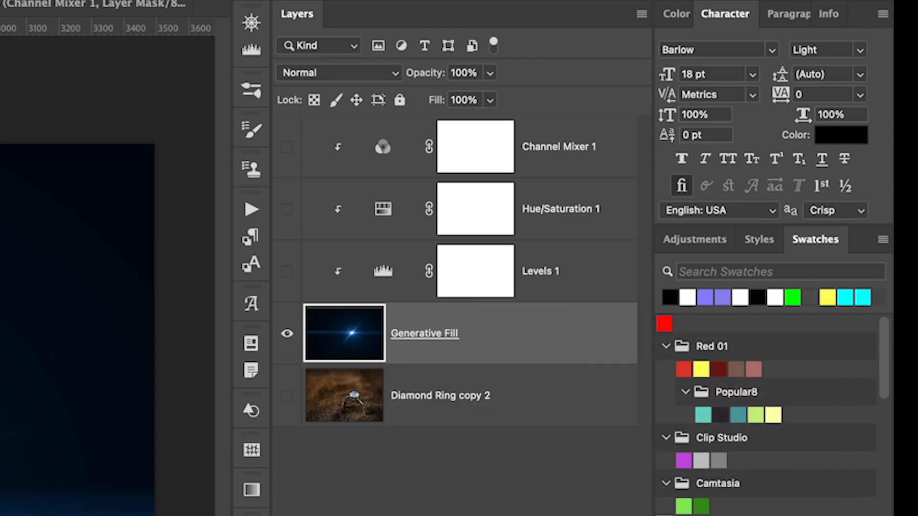
- Show the Diamond Ring copy 2 layer again and set the merged flare layer's blend mode to Screen
{"action": "left_click", "coordinate": [286, 396]}
{"action": "left_click", "coordinate": [347, 70]}
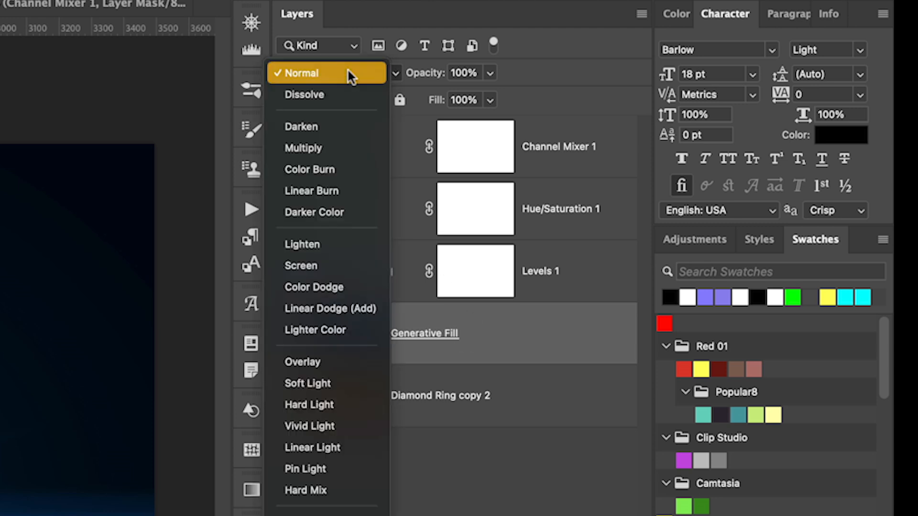
{"action": "left_click", "coordinate": [328, 265]}
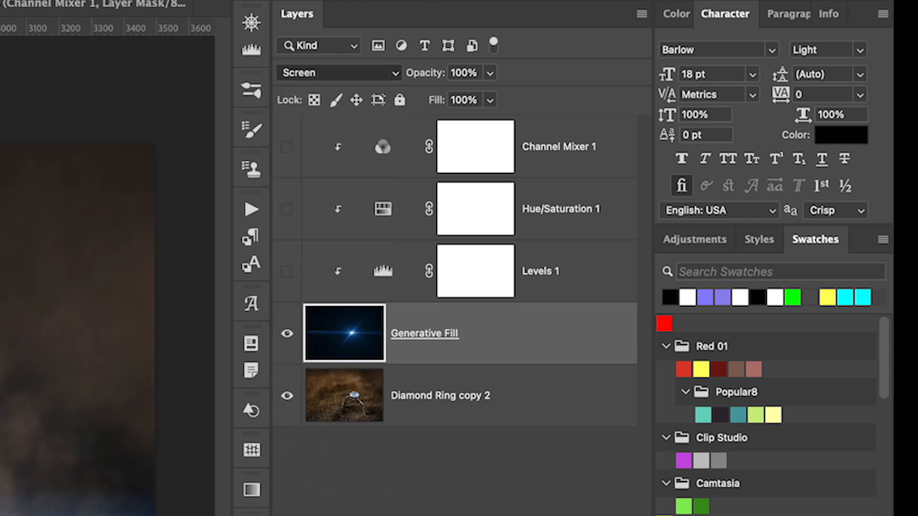